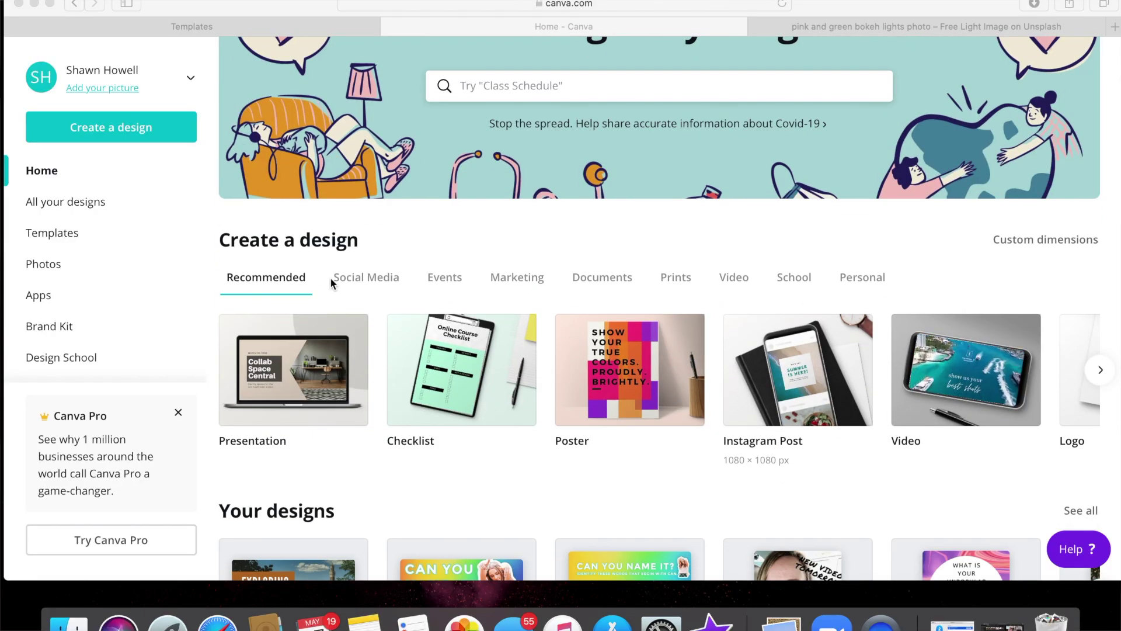
# Step: Search the design templates for "youtube" and open the blue and green "No More Excuses" template
pyautogui.write('y')
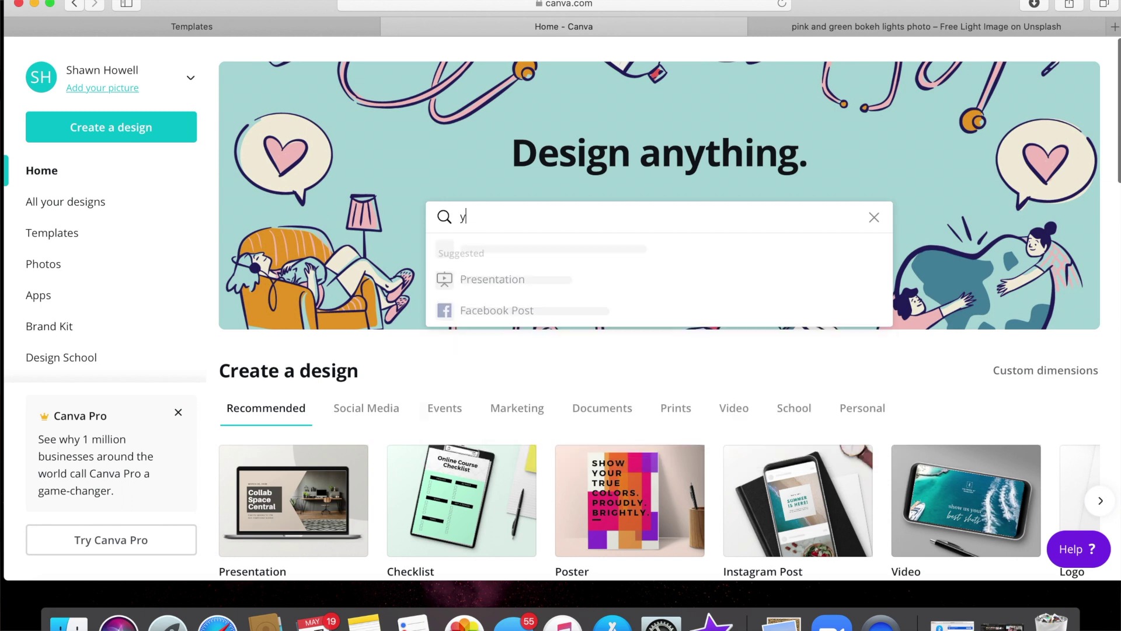
pyautogui.write('outube')
pyautogui.press('Return')
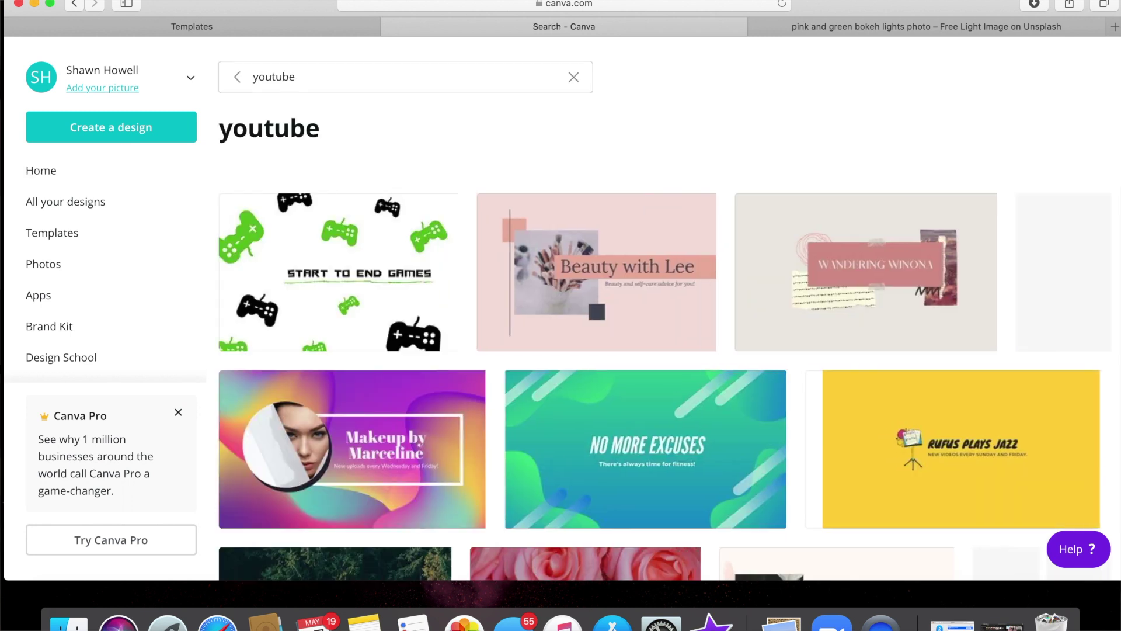
pyautogui.scroll(-3, 570, 387)
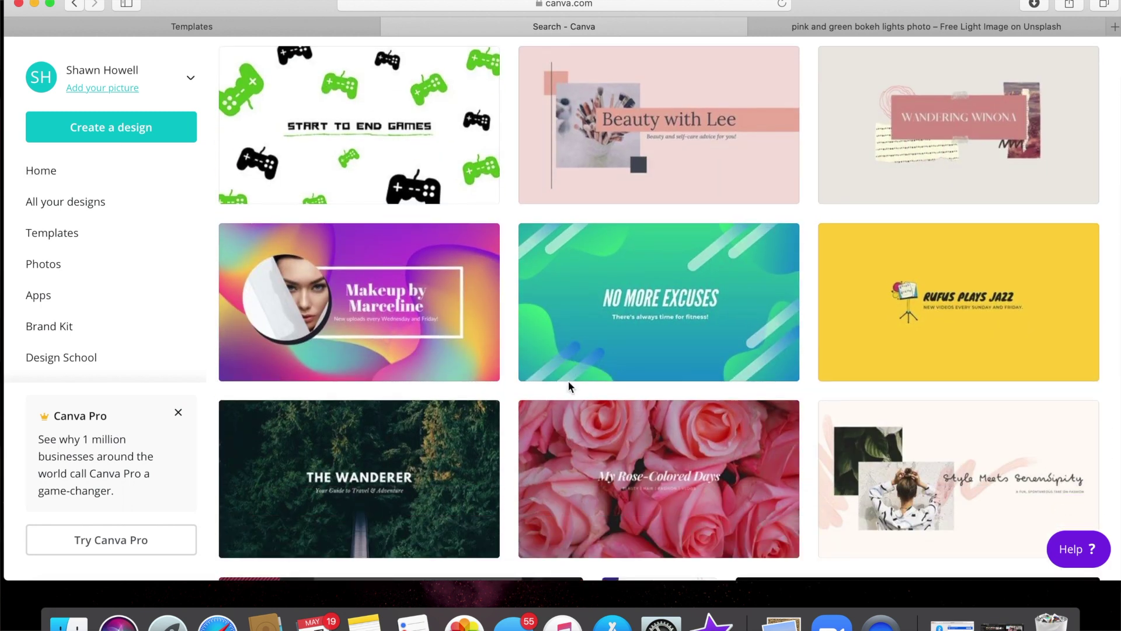
pyautogui.scroll(2, 570, 387)
pyautogui.scroll(-1, 570, 387)
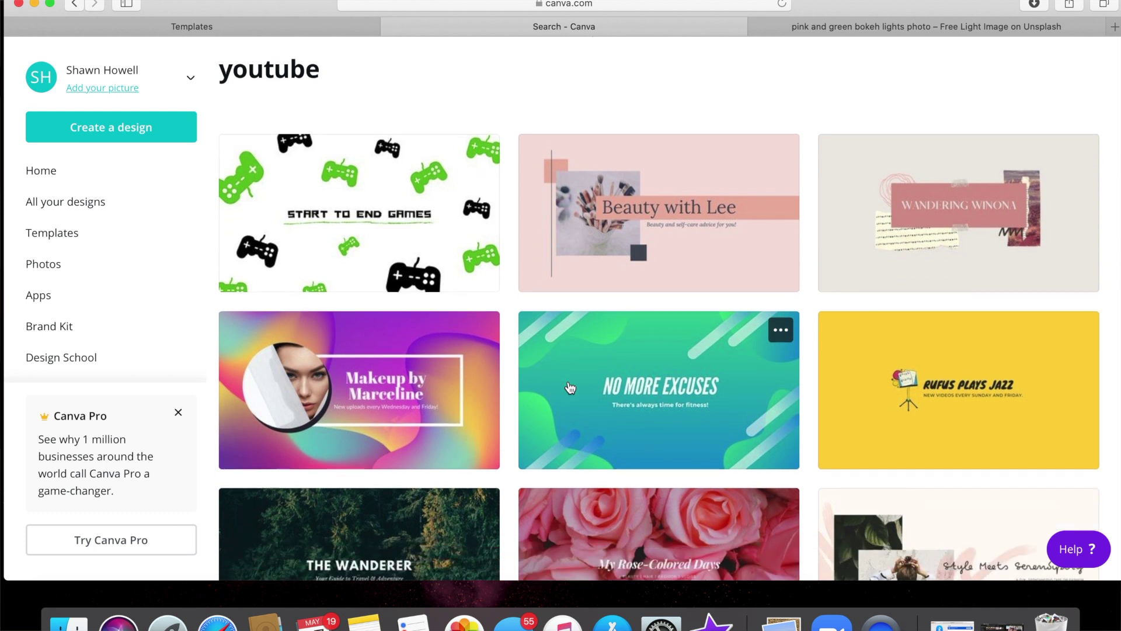
pyautogui.click(670, 365)
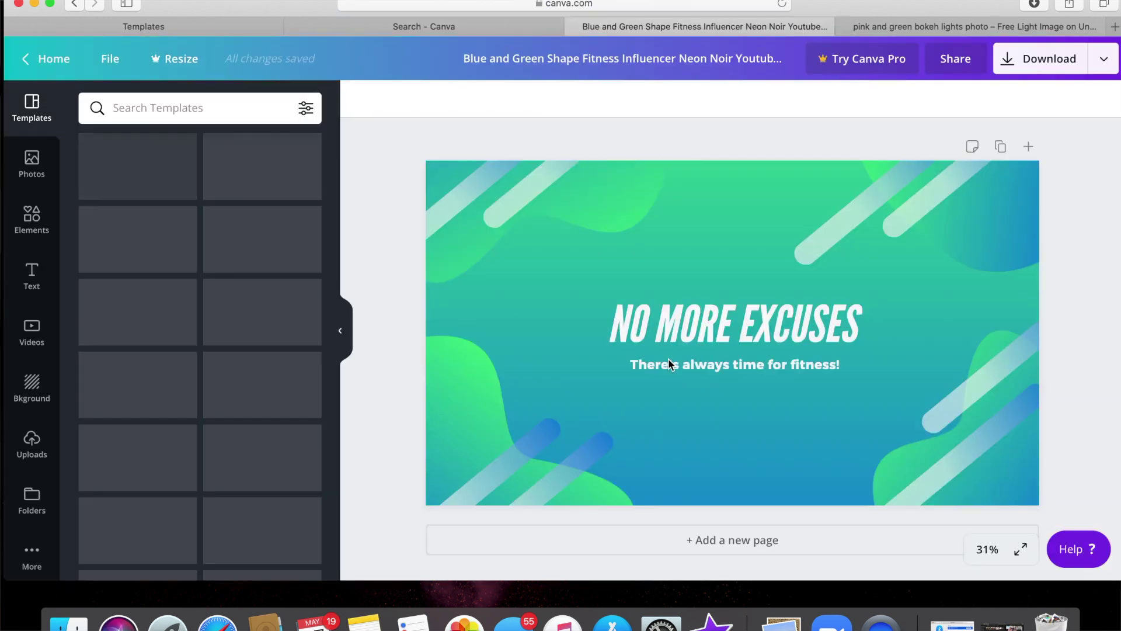
# Step: Delete the template's background, both text lines and all decorative shapes to leave a blank page
pyautogui.click(731, 247)
pyautogui.press('Delete')
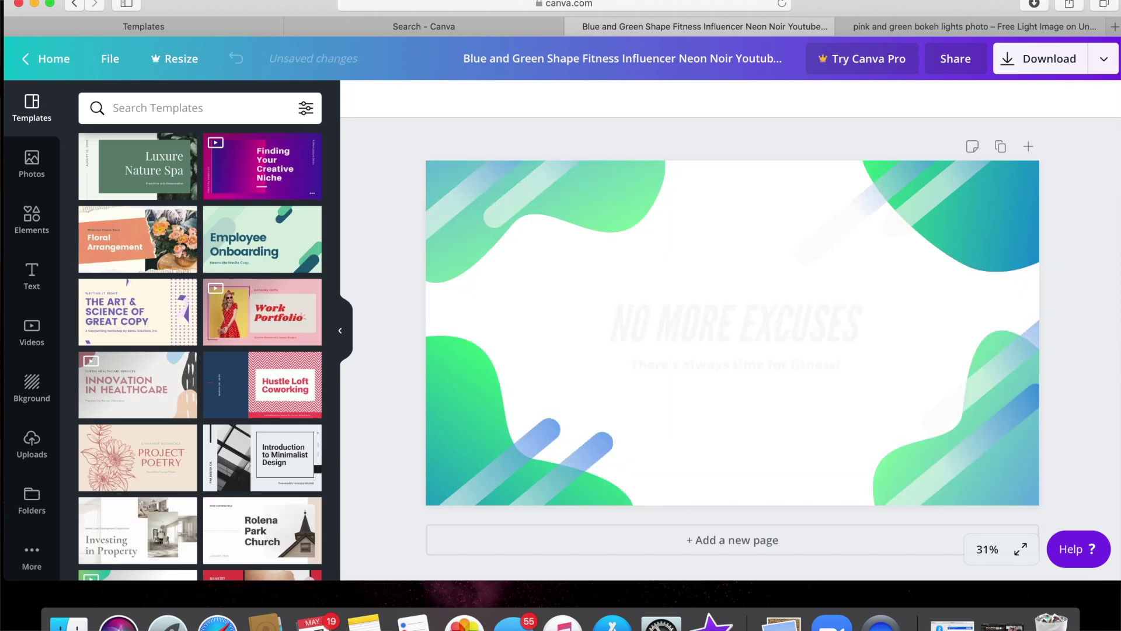
pyautogui.click(720, 310)
pyautogui.press('Delete')
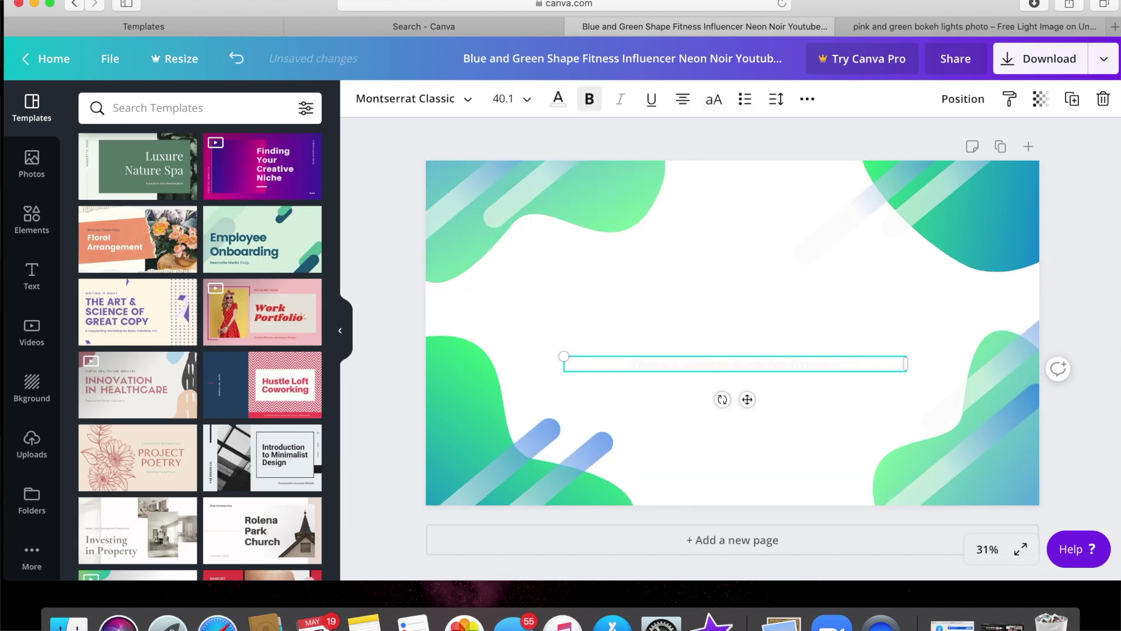
pyautogui.press('Delete')
pyautogui.click(559, 279)
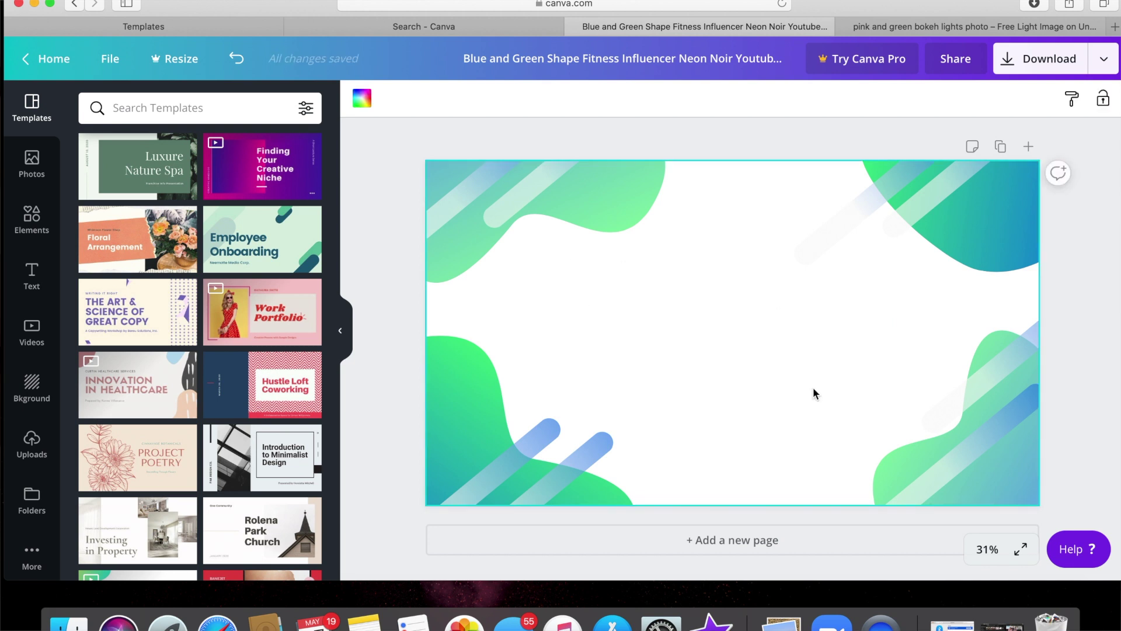
pyautogui.press('Delete')
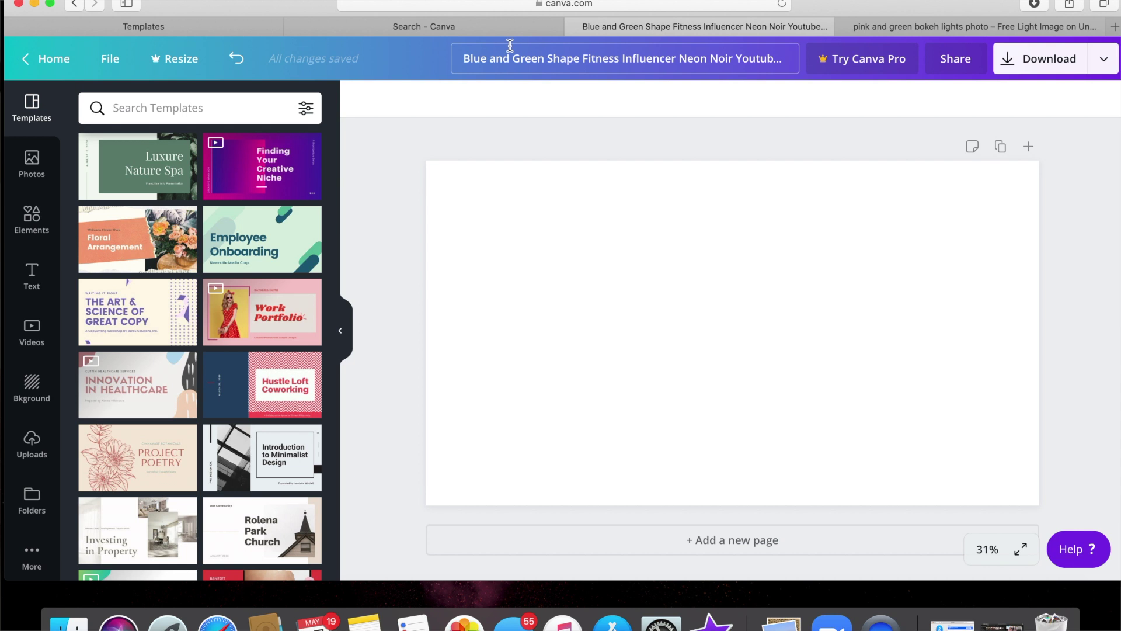
# Step: Switch to Unsplash and download the pink and green bokeh lights photo from the tie dye results
pyautogui.click(878, 29)
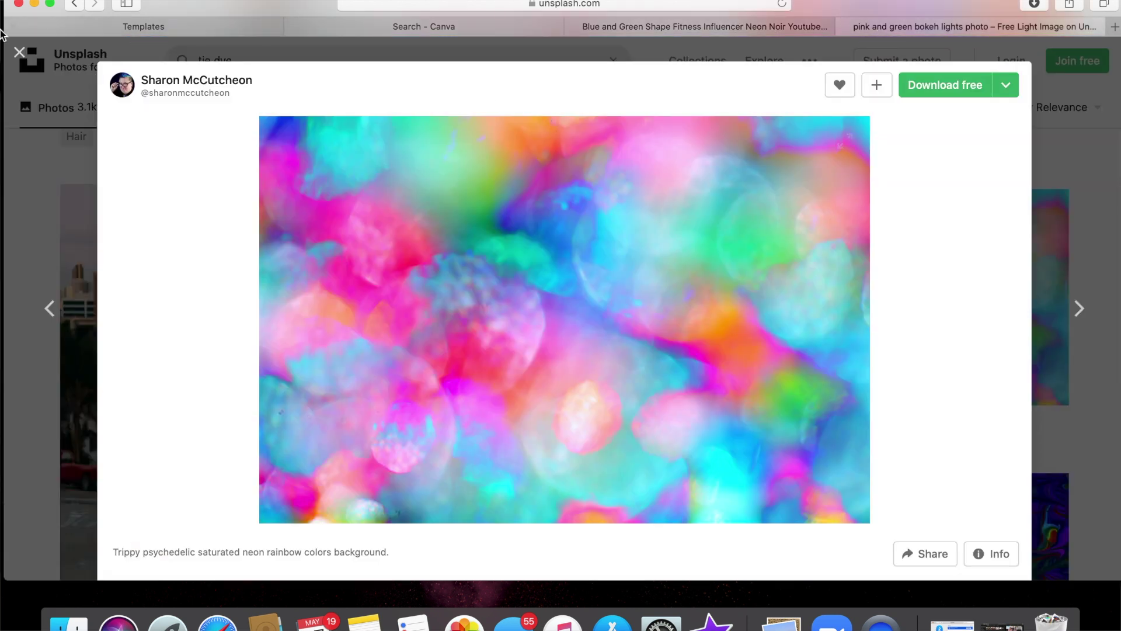
pyautogui.click(20, 54)
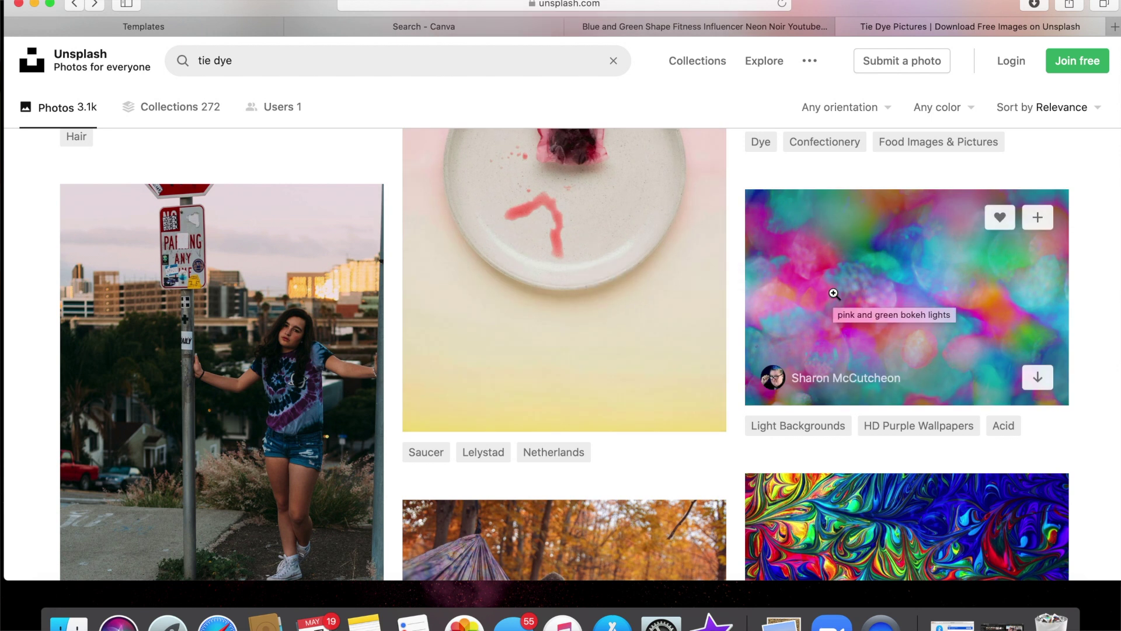
pyautogui.scroll(-2, 838, 294)
pyautogui.scroll(2, 833, 293)
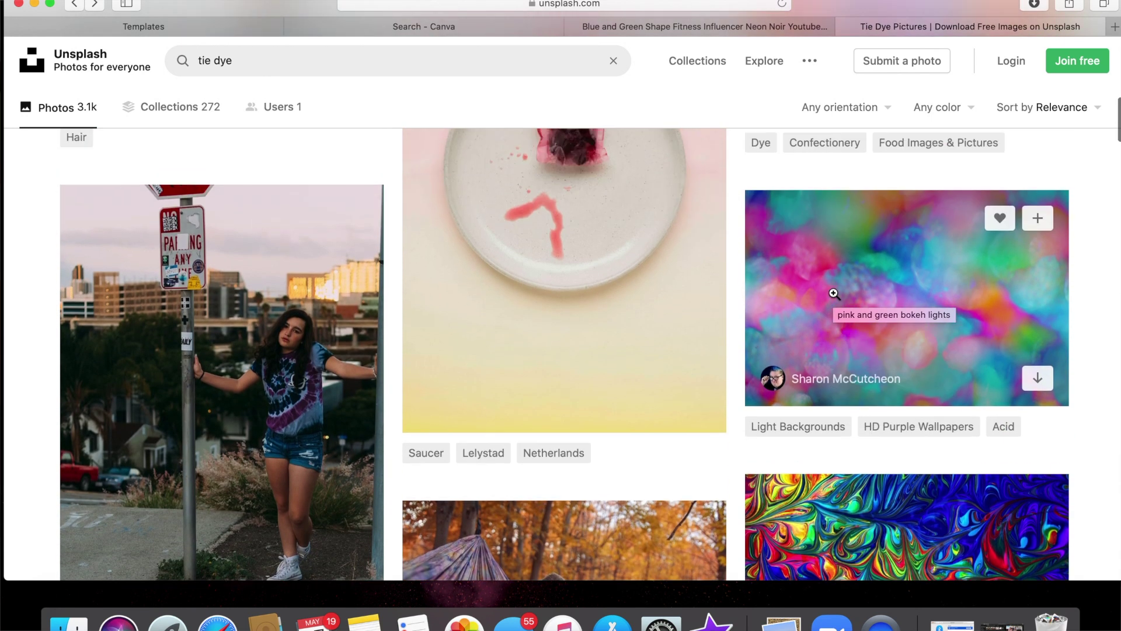
pyautogui.click(844, 296)
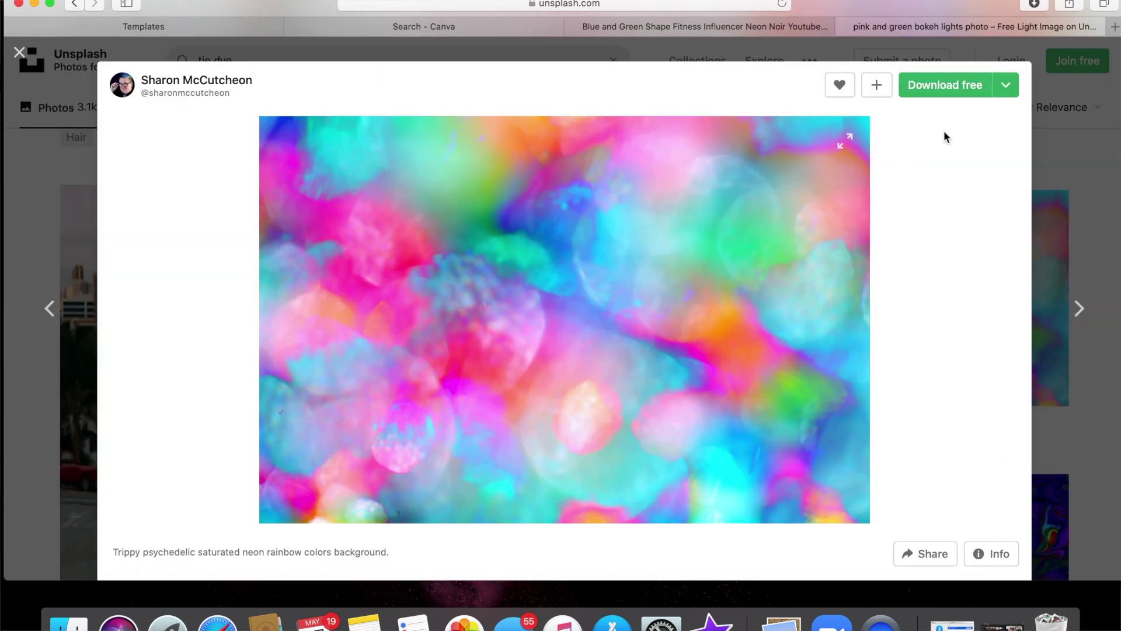
pyautogui.click(958, 83)
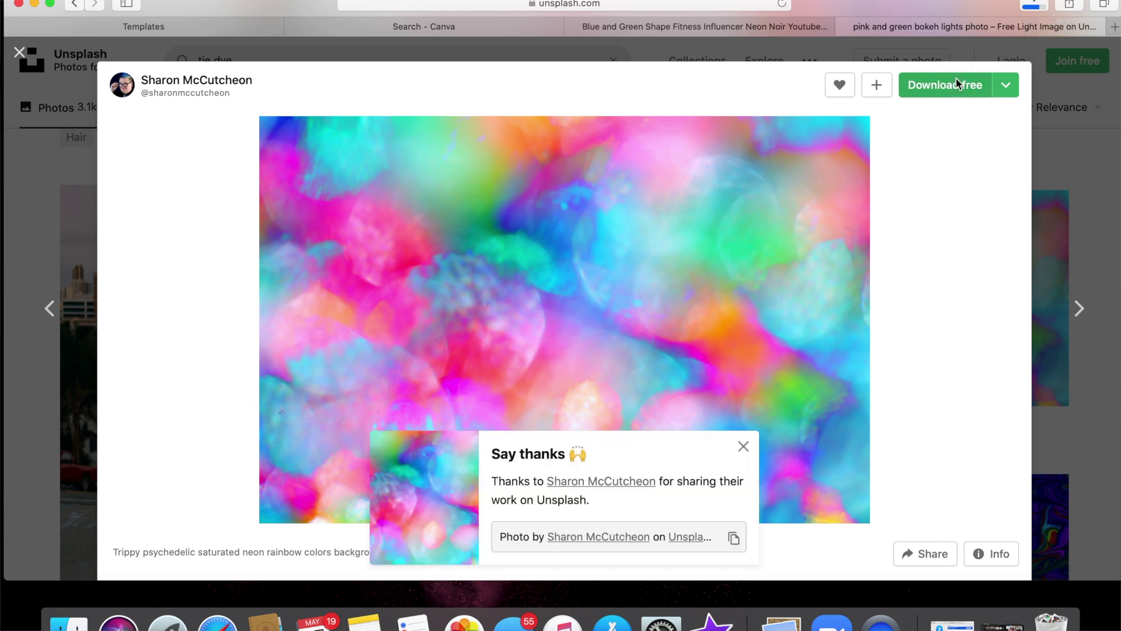
# Step: Place the newly downloaded bokeh photo on the desktop from the browser's list of downloads
pyautogui.moveTo(891, 6); pyautogui.dragTo(897, 210)
pyautogui.click(1043, 206)
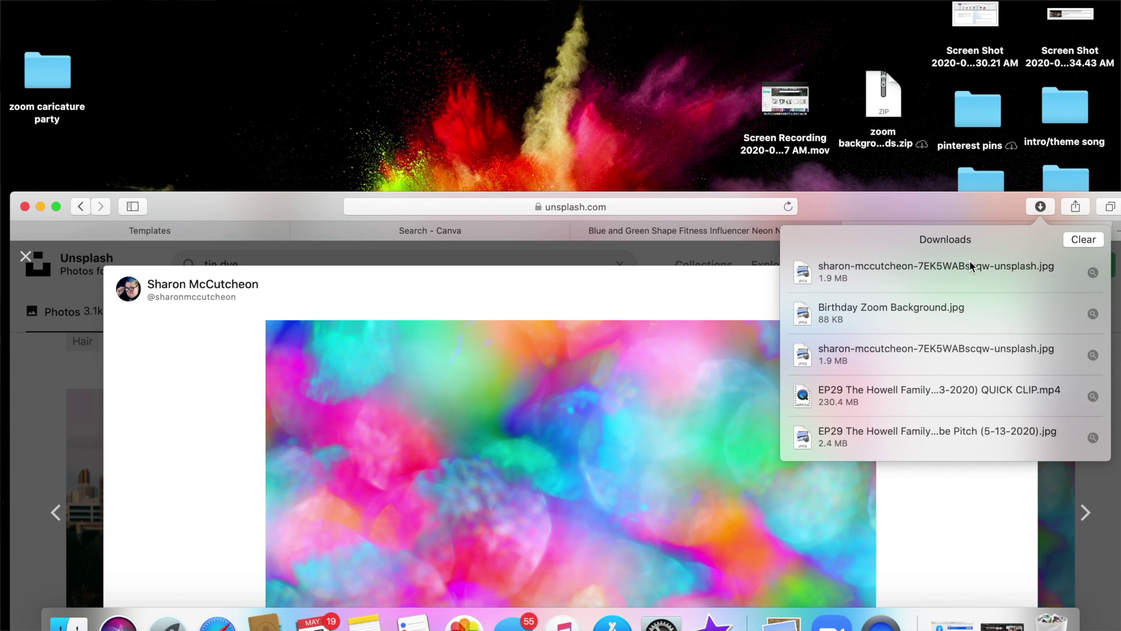
pyautogui.click(955, 271)
pyautogui.moveTo(955, 271); pyautogui.dragTo(720, 19)
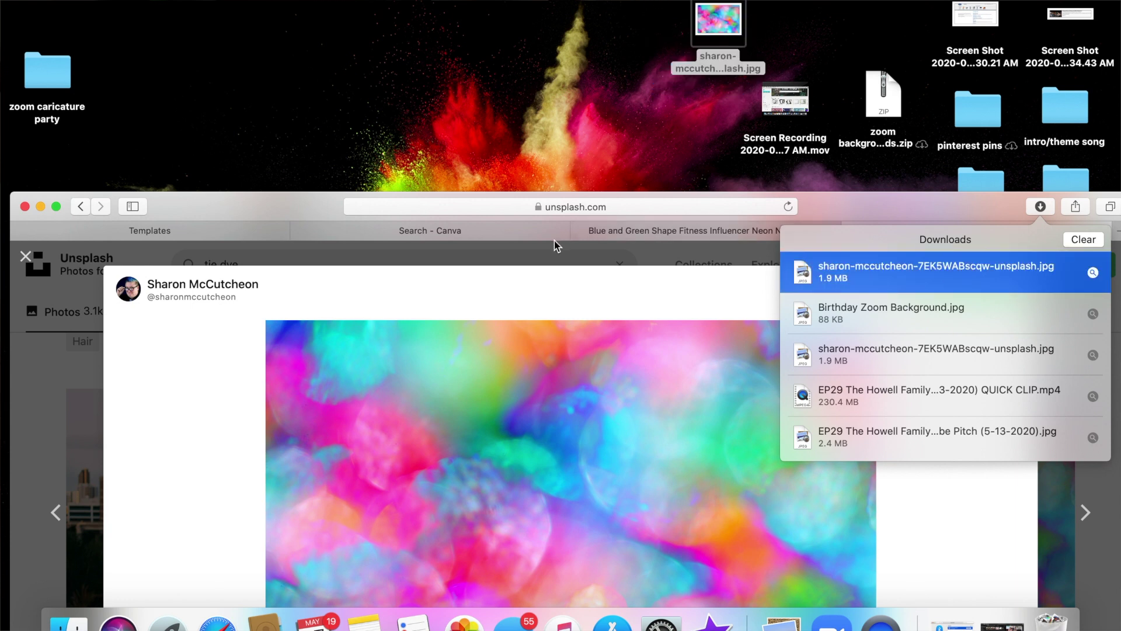
# Step: Return to the blank Canva design and add the bokeh photo from the desktop to its page
pyautogui.click(479, 223)
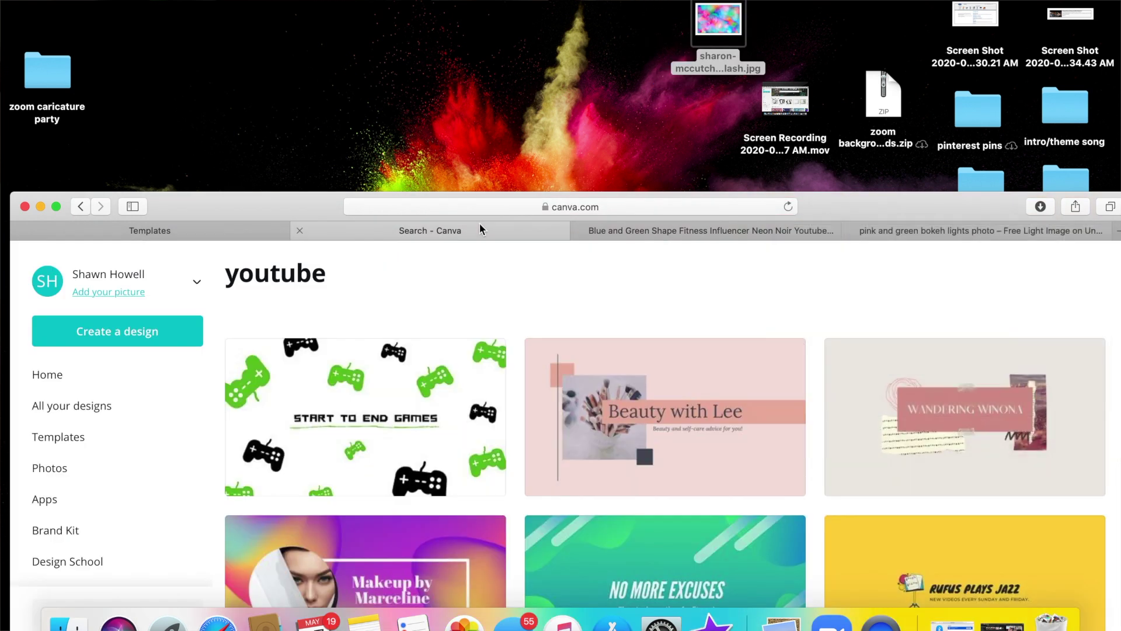
pyautogui.click(600, 229)
pyautogui.moveTo(836, 219); pyautogui.dragTo(833, 58)
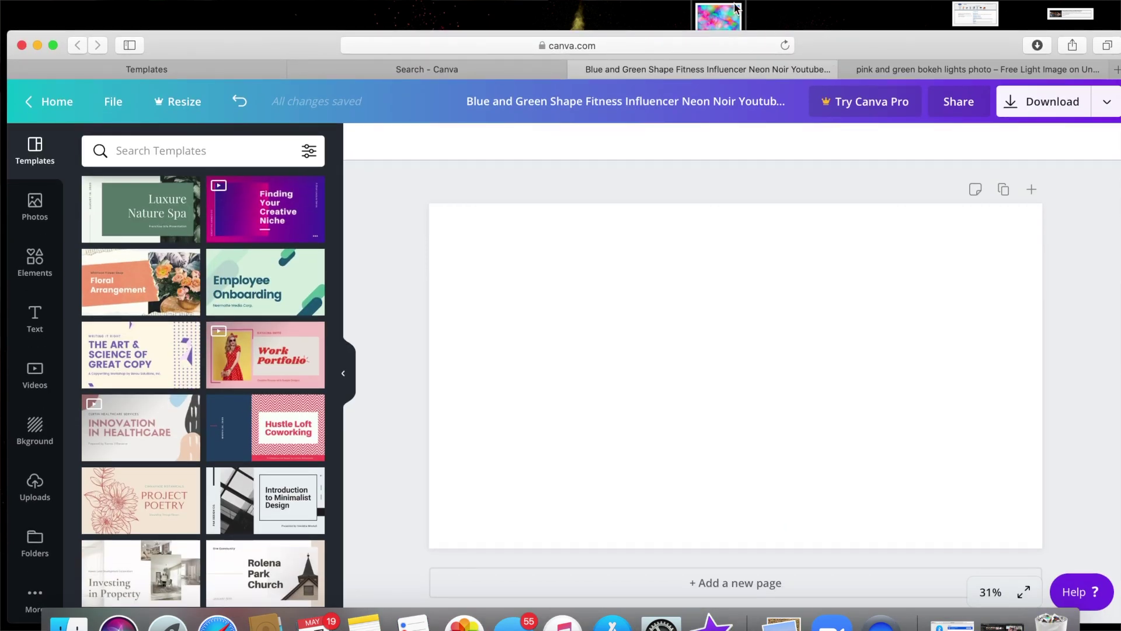
pyautogui.moveTo(719, 16); pyautogui.dragTo(709, 400)
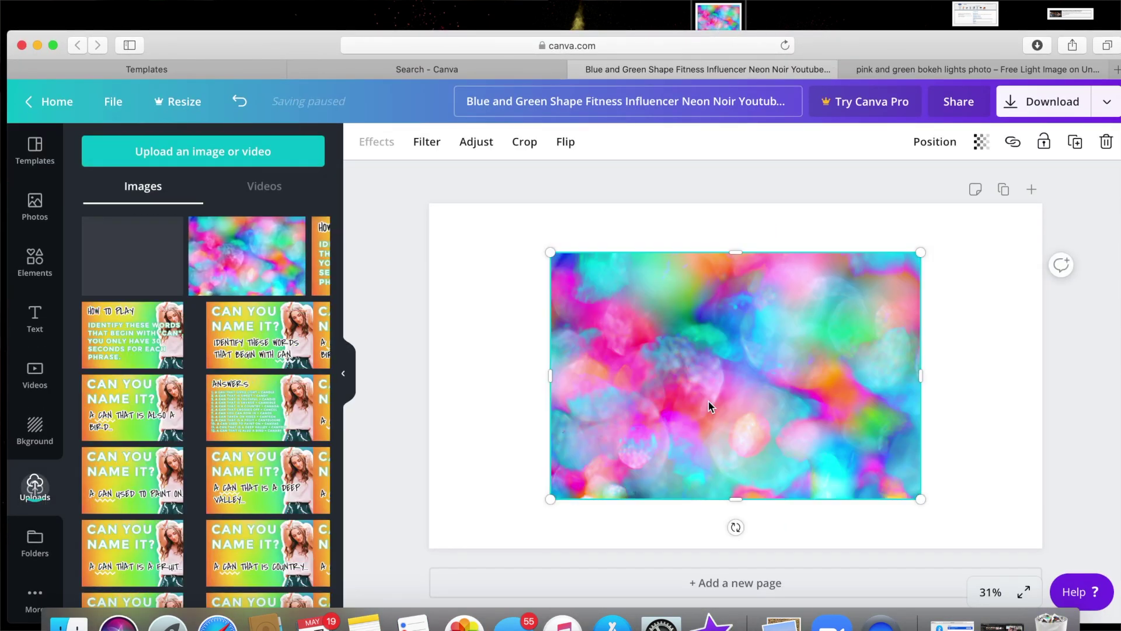
# Step: Enlarge the bokeh photo from two opposite corners until it covers the whole page
pyautogui.moveTo(923, 51); pyautogui.dragTo(923, 10)
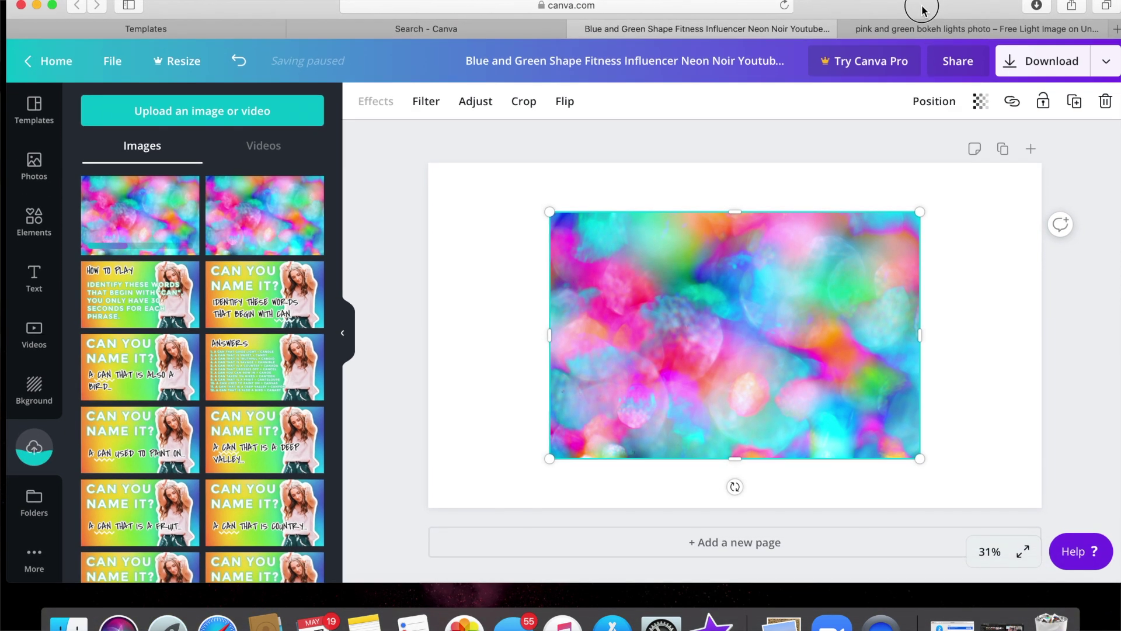
pyautogui.moveTo(550, 213); pyautogui.dragTo(397, 168)
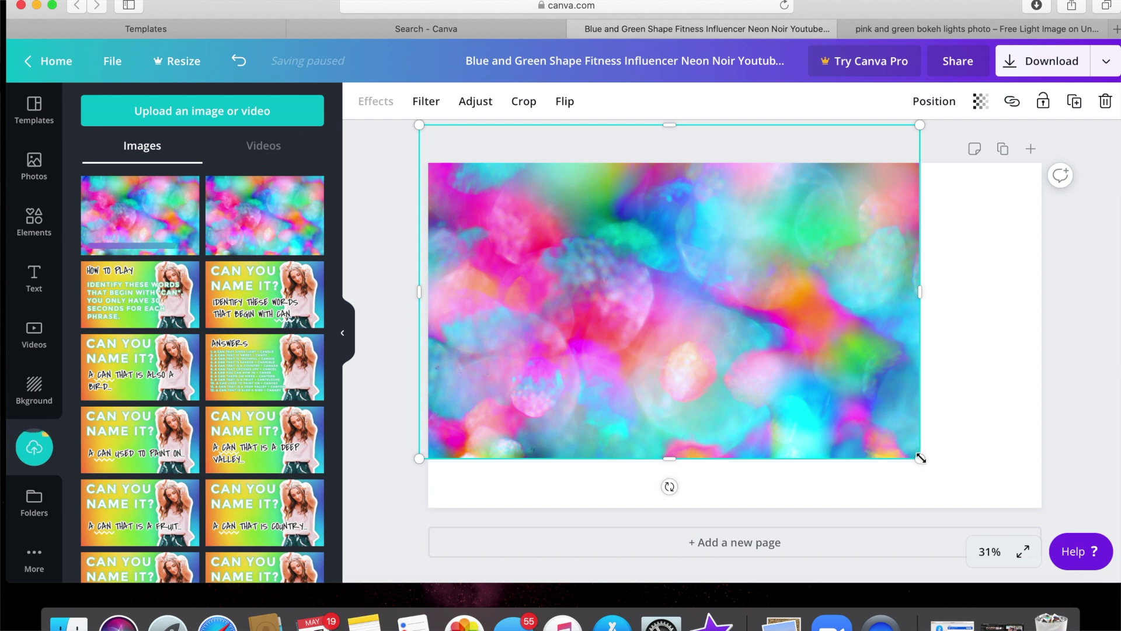
pyautogui.moveTo(921, 458); pyautogui.dragTo(1082, 529)
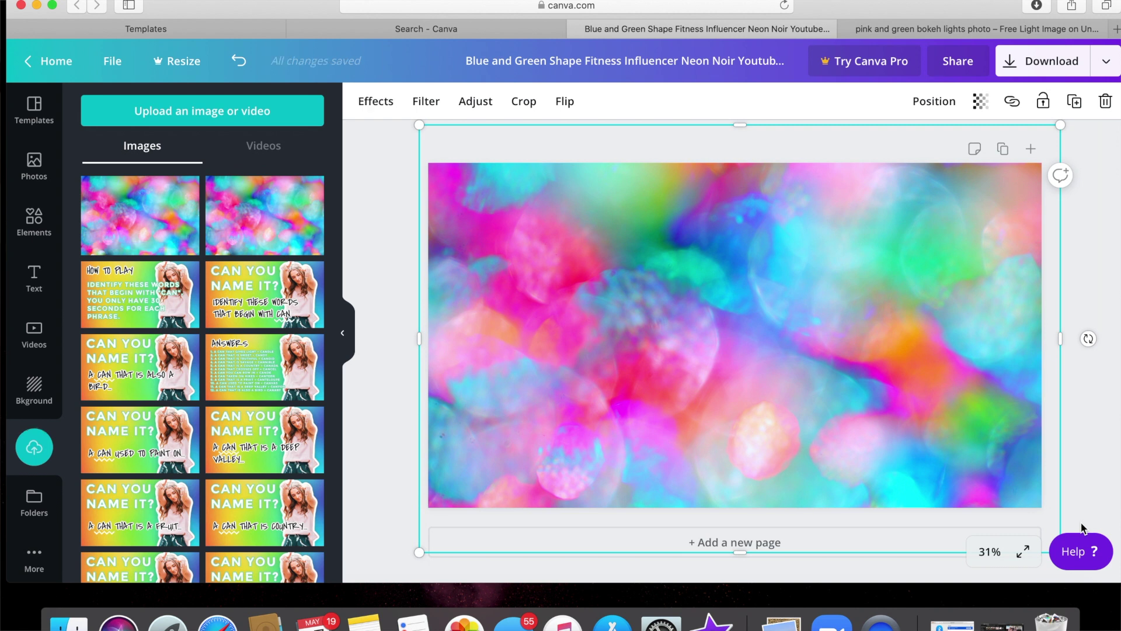
# Step: Download the finished background design as a JPG
pyautogui.press('t')
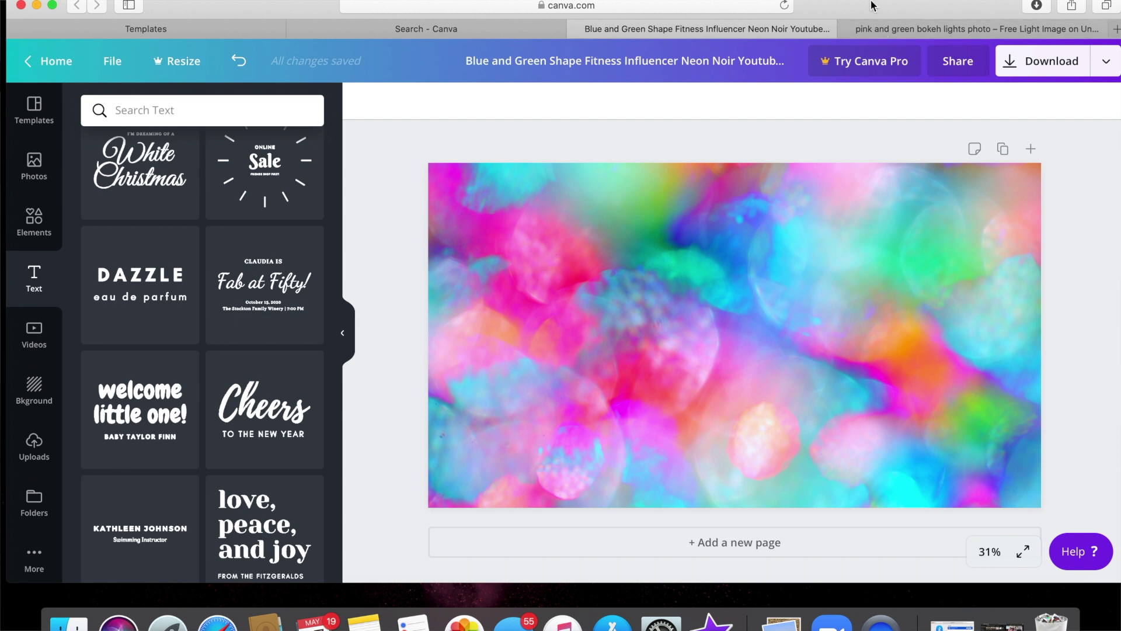
pyautogui.click(1032, 60)
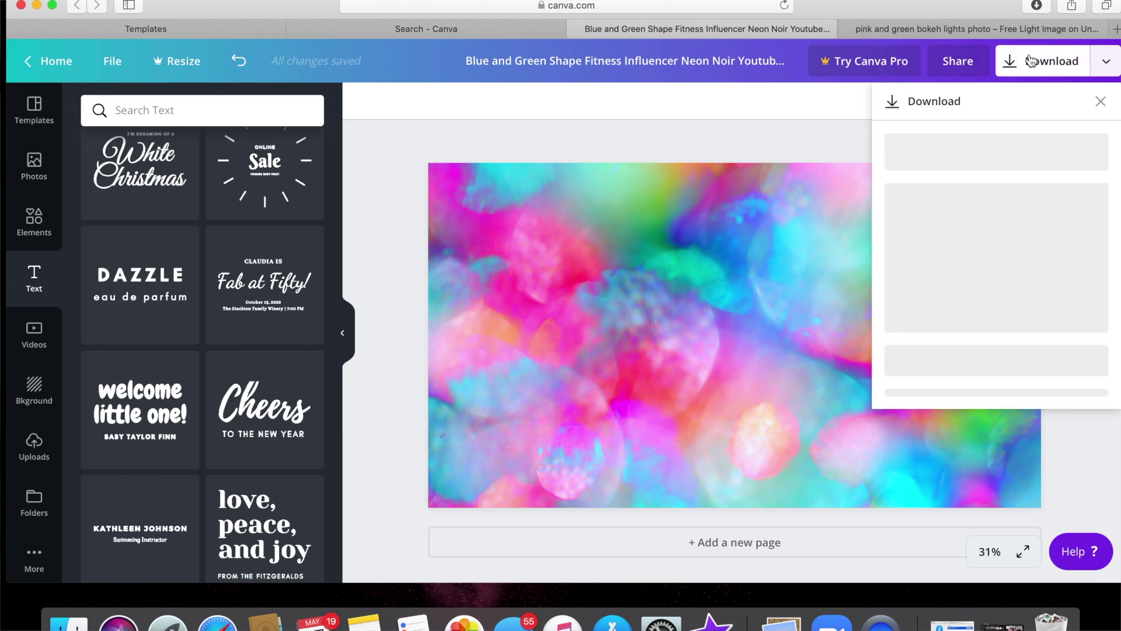
pyautogui.click(1080, 171)
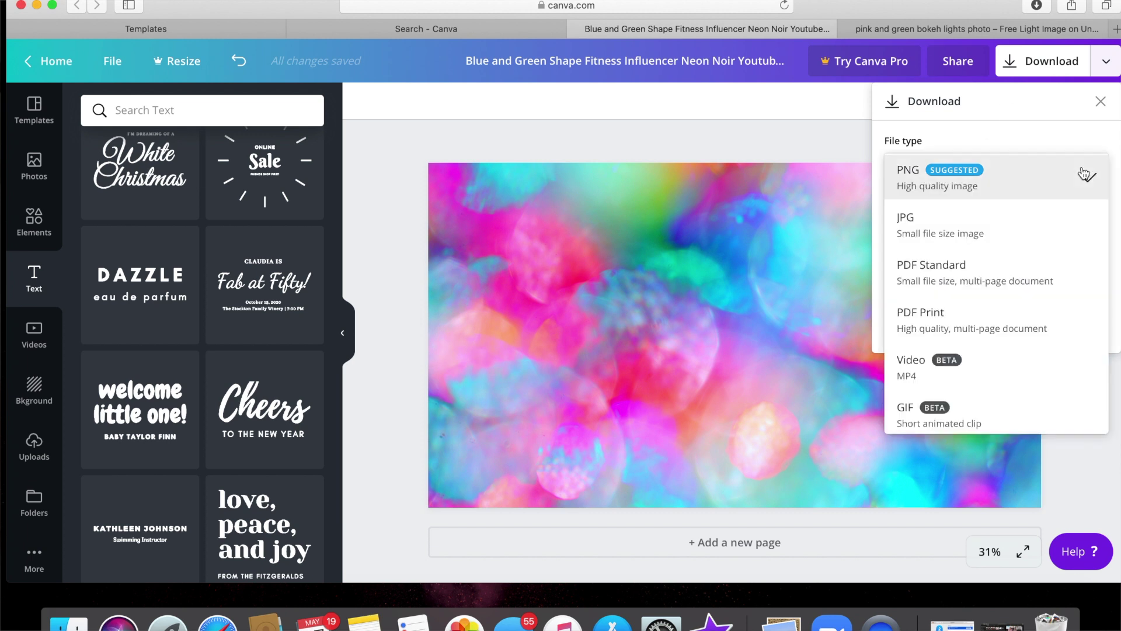
pyautogui.click(916, 218)
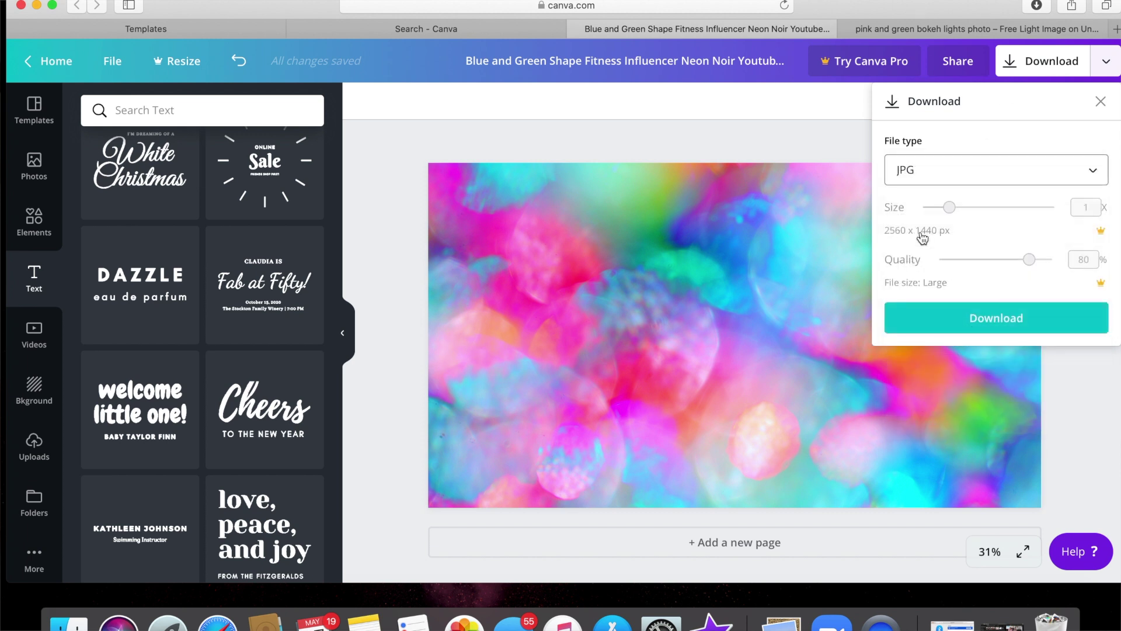
pyautogui.click(948, 317)
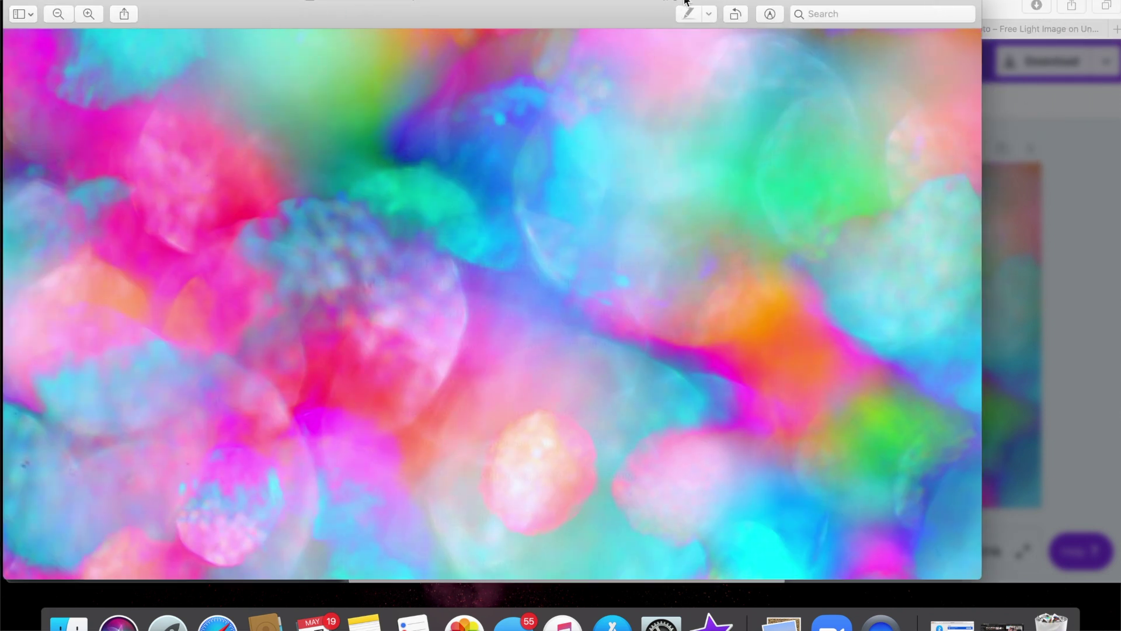
# Step: Rename the downloaded image "tie dye zoom background.jpg", move it to the iCloud Desktop folder and close its preview
pyautogui.click(687, 2)
pyautogui.write('tie dye zoom background.jpg')
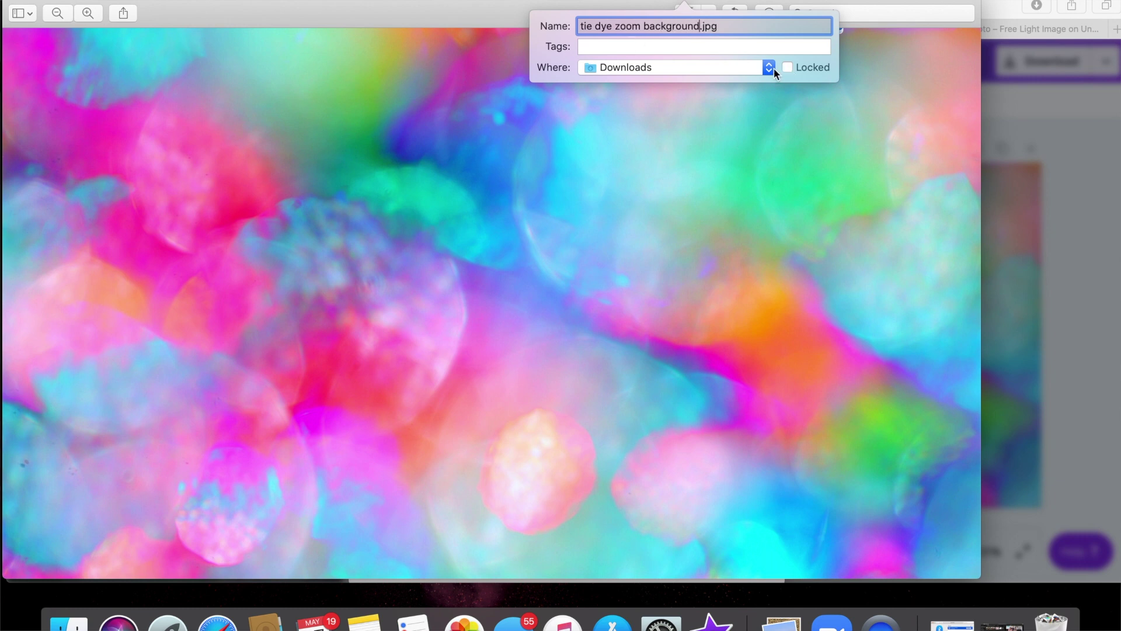
pyautogui.click(773, 68)
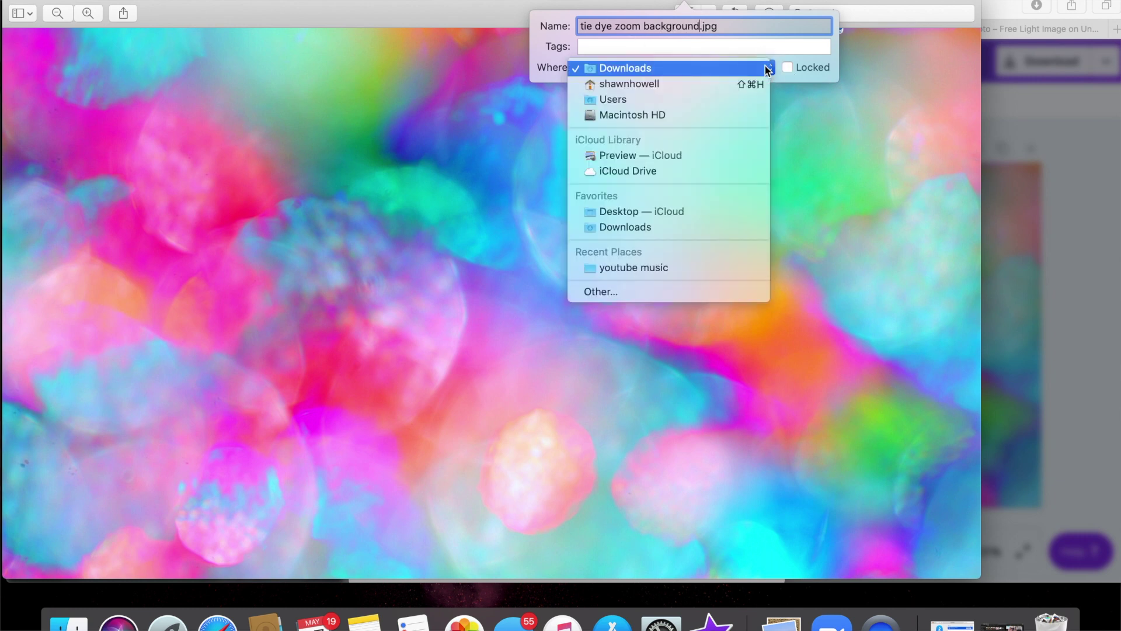
pyautogui.click(665, 205)
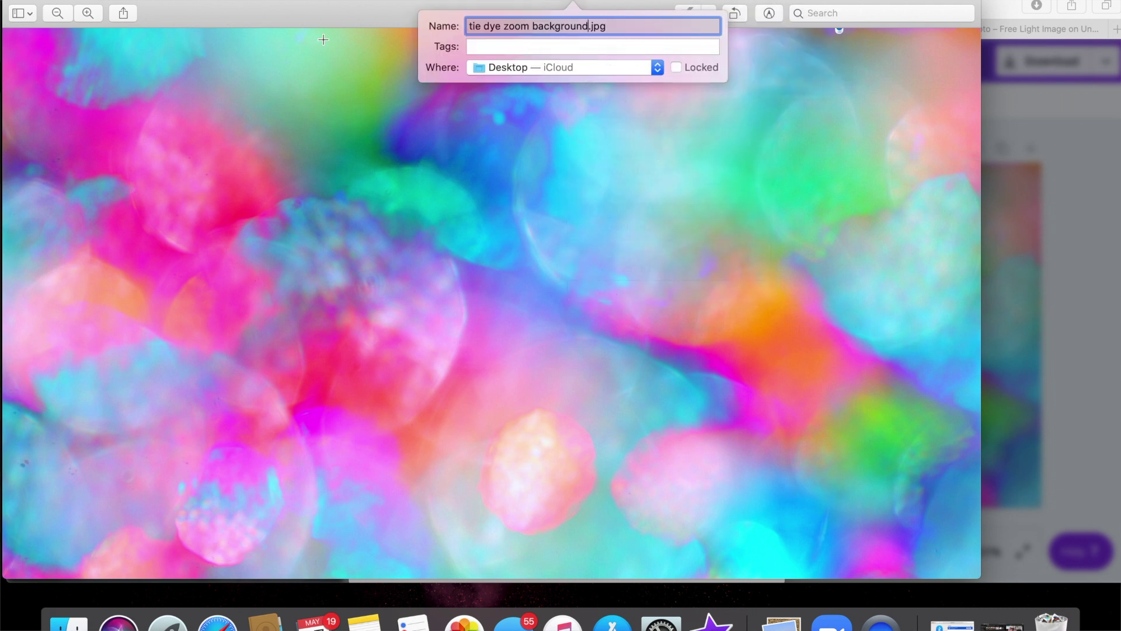
pyautogui.click(16, 4)
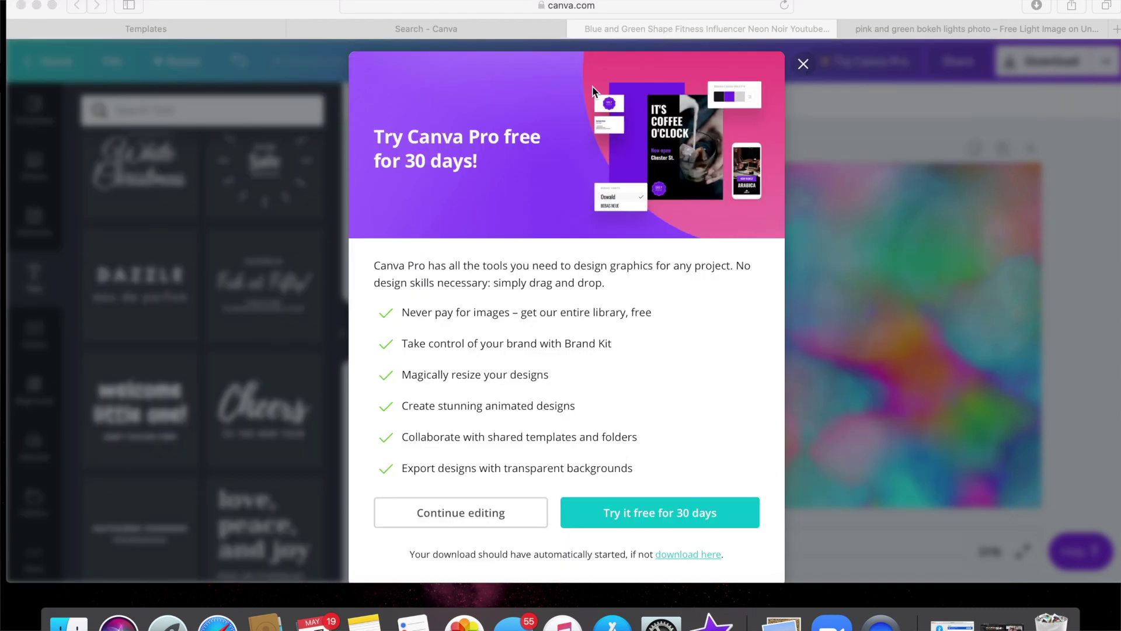
# Step: Minimize the browser, switch to Zoom and start a new meeting with computer audio
pyautogui.click(36, 6)
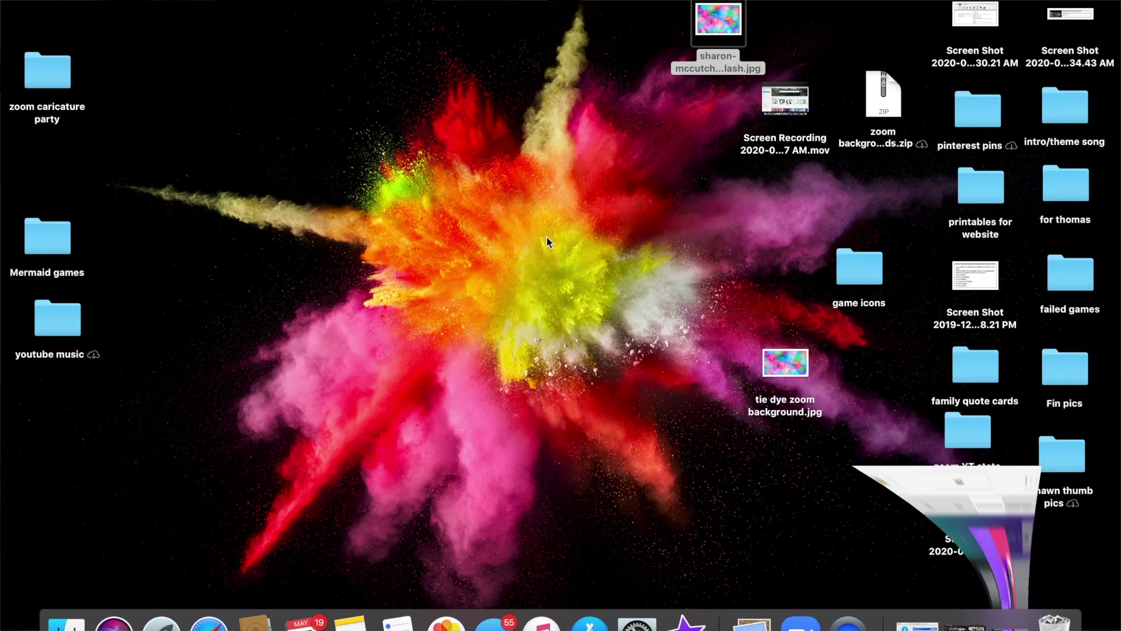
pyautogui.click(797, 623)
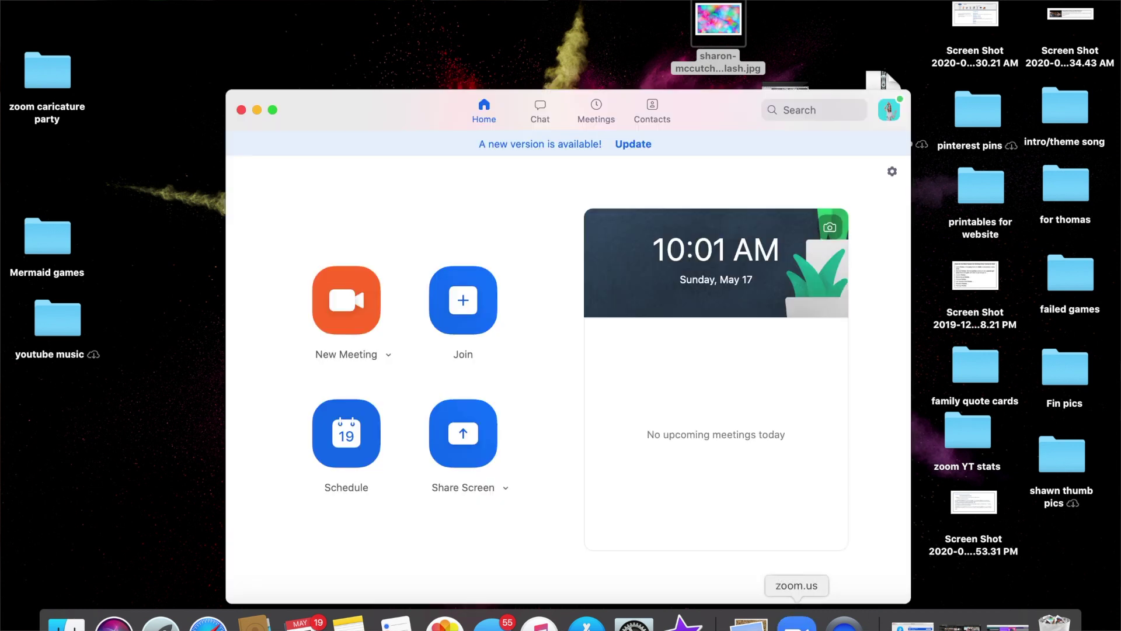
pyautogui.click(346, 312)
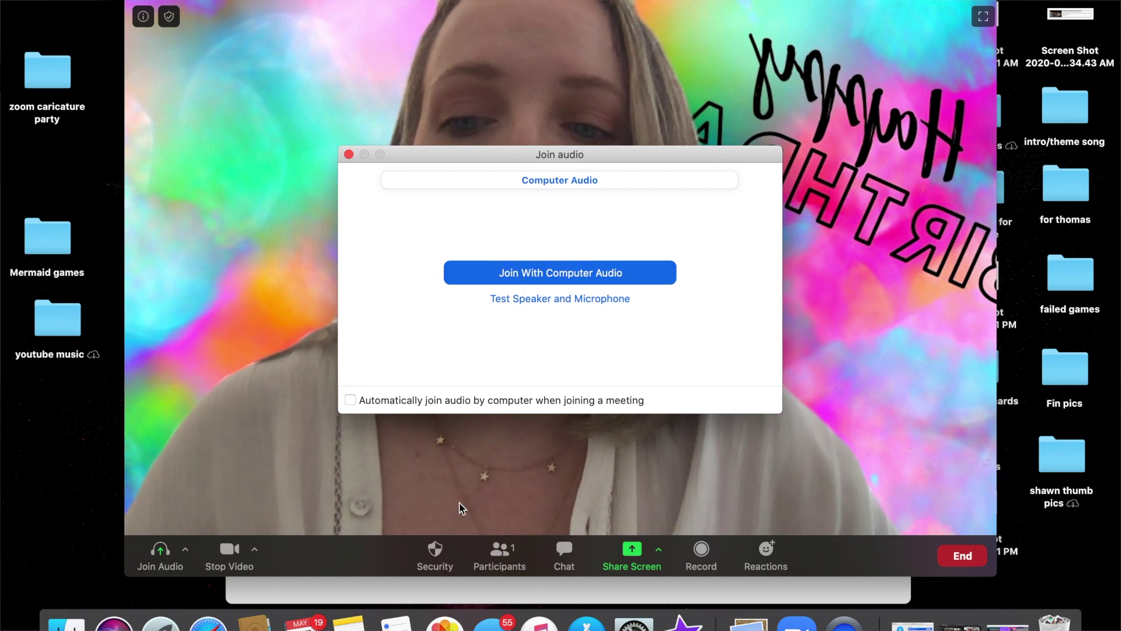
pyautogui.click(542, 274)
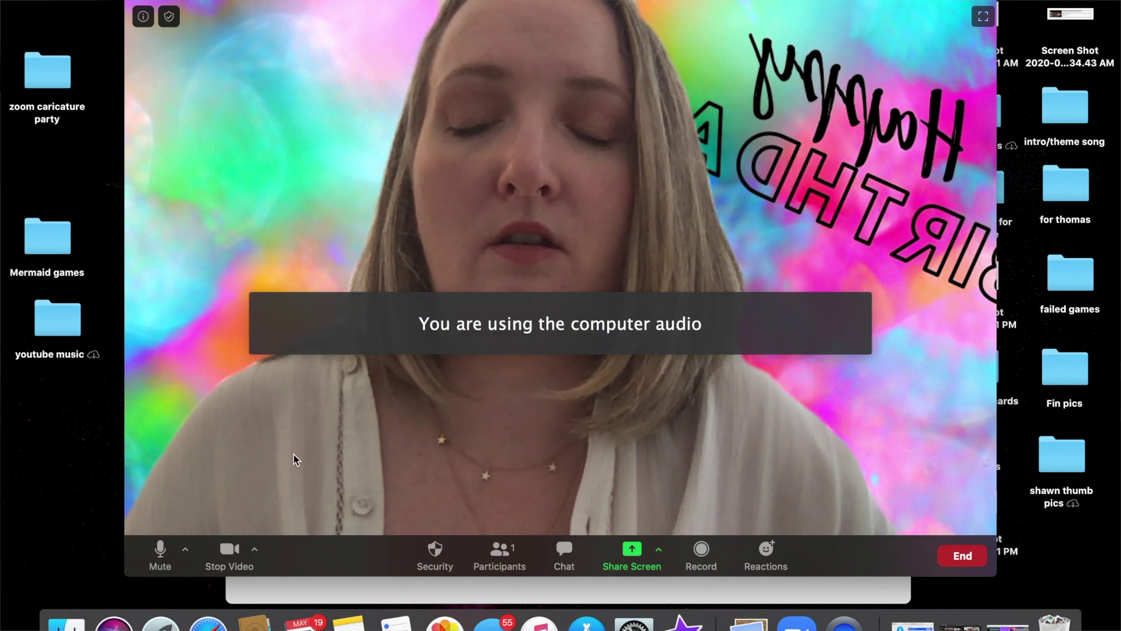
# Step: Open the meeting's virtual background settings and remove the Happy Birthday background from the choices
pyautogui.click(255, 552)
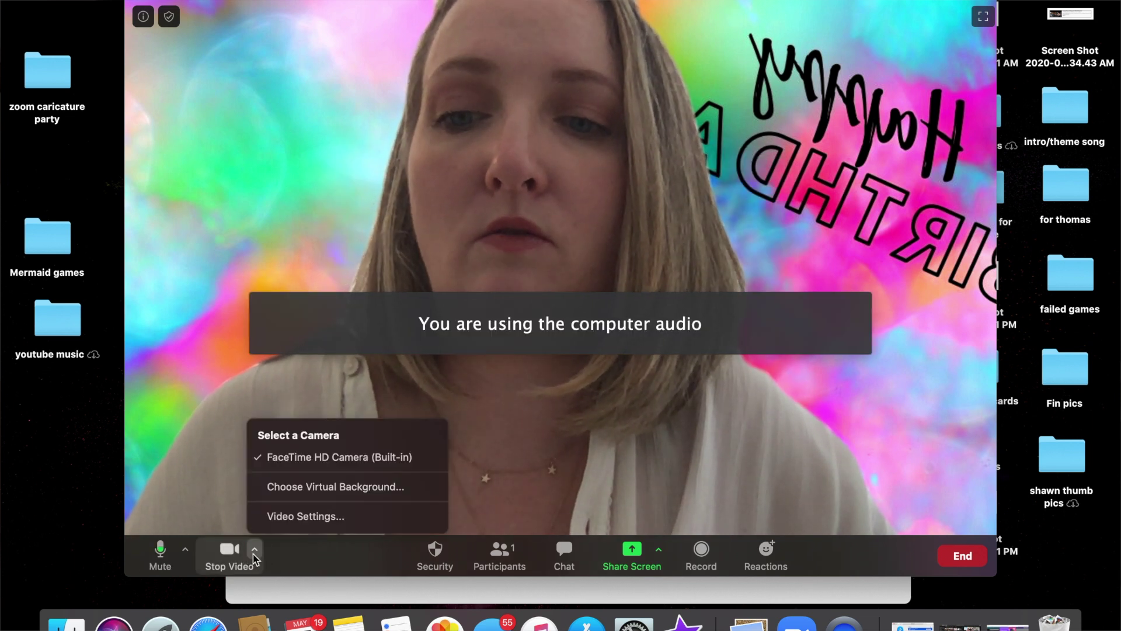
pyautogui.click(331, 487)
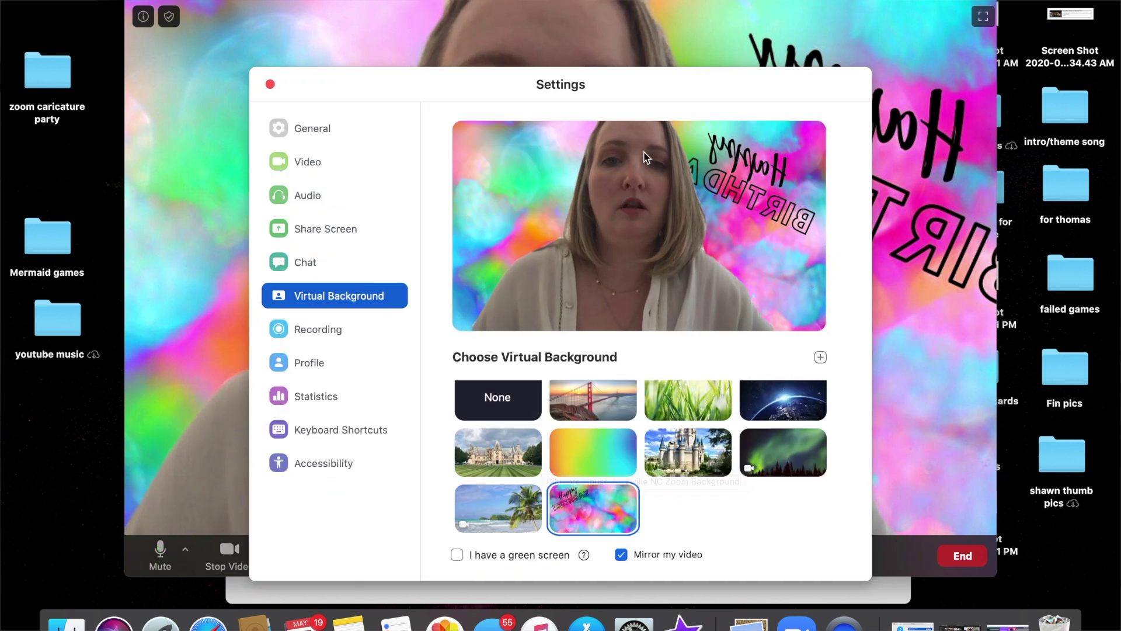
pyautogui.click(632, 488)
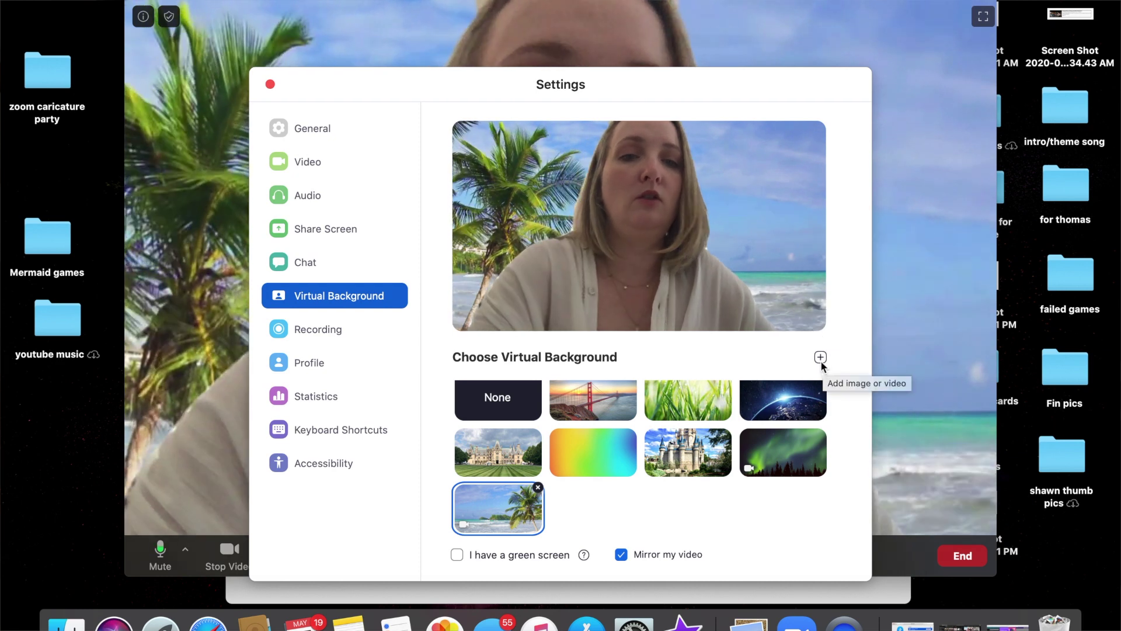
# Step: Add the image "tie dye zoom background.jpg" from the iCloud Desktop as the virtual background and close the settings
pyautogui.click(820, 358)
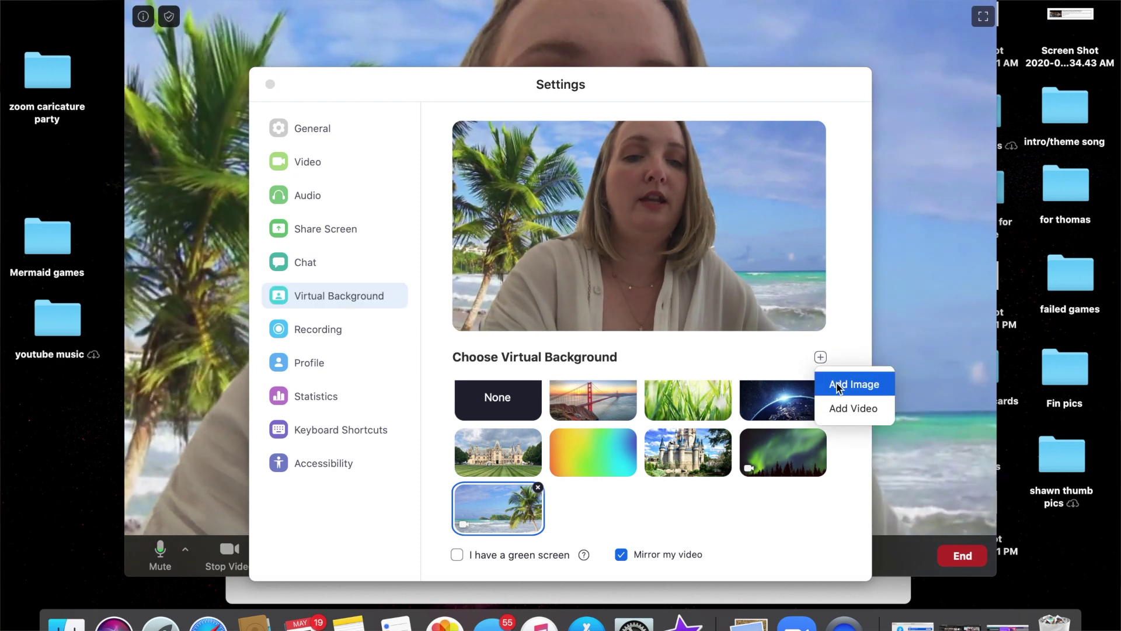
pyautogui.click(838, 386)
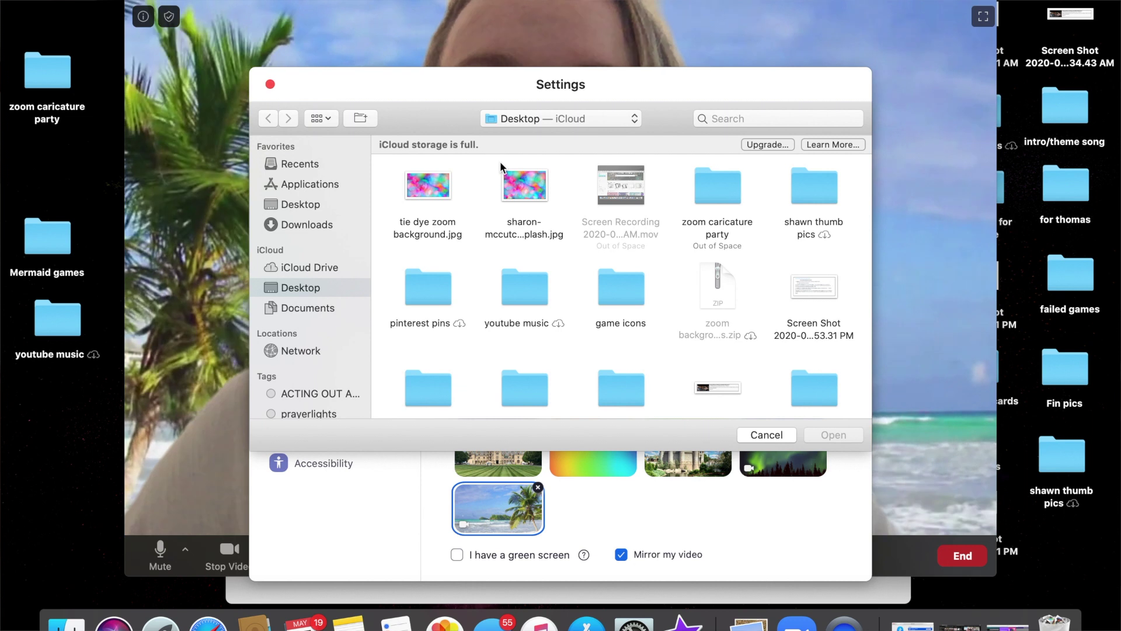
pyautogui.click(436, 186)
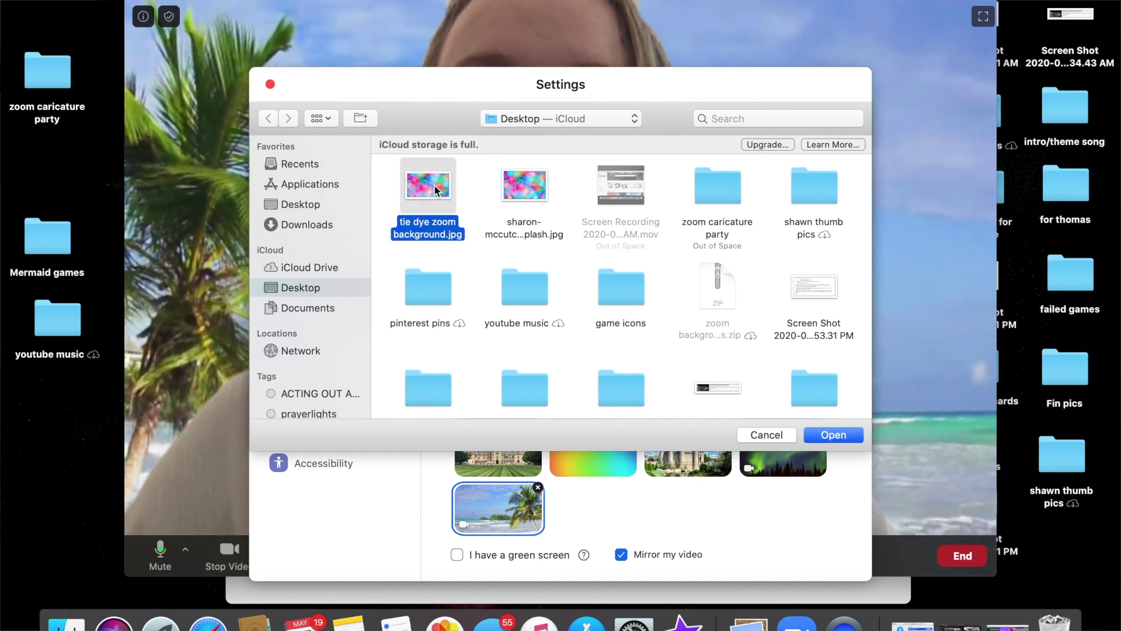
pyautogui.click(829, 430)
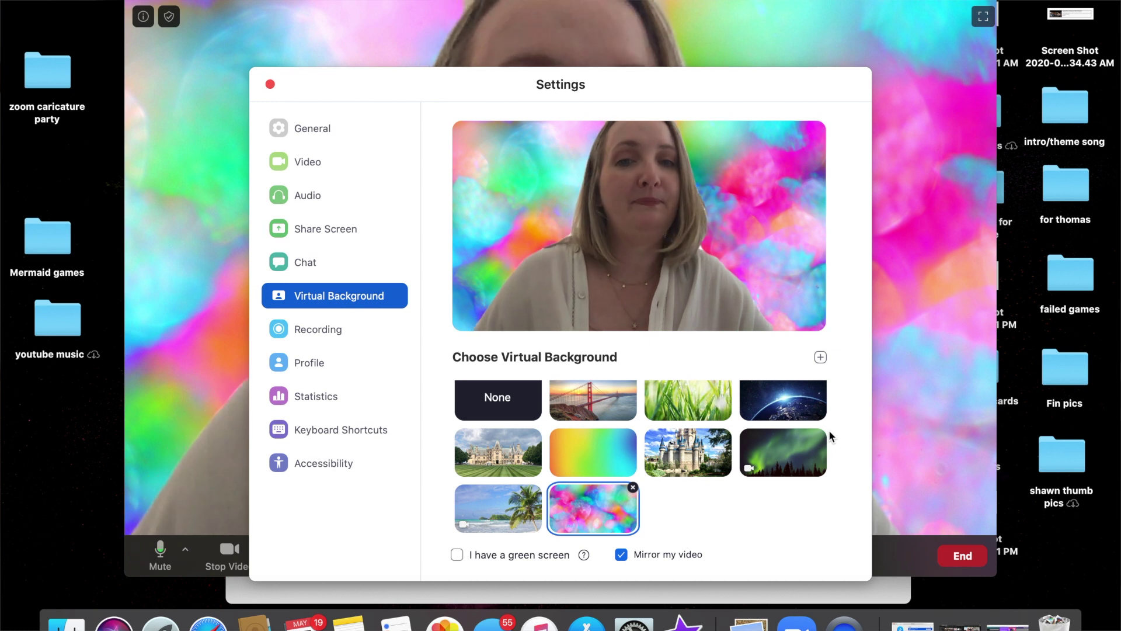
pyautogui.click(270, 84)
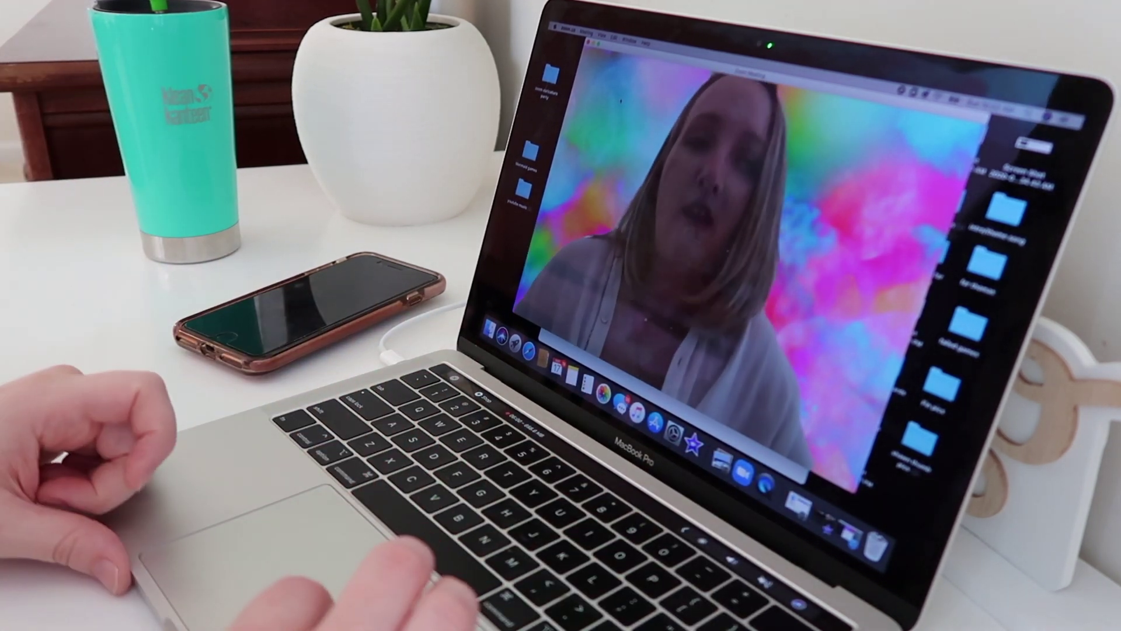
pyautogui.moveTo(611, 111)
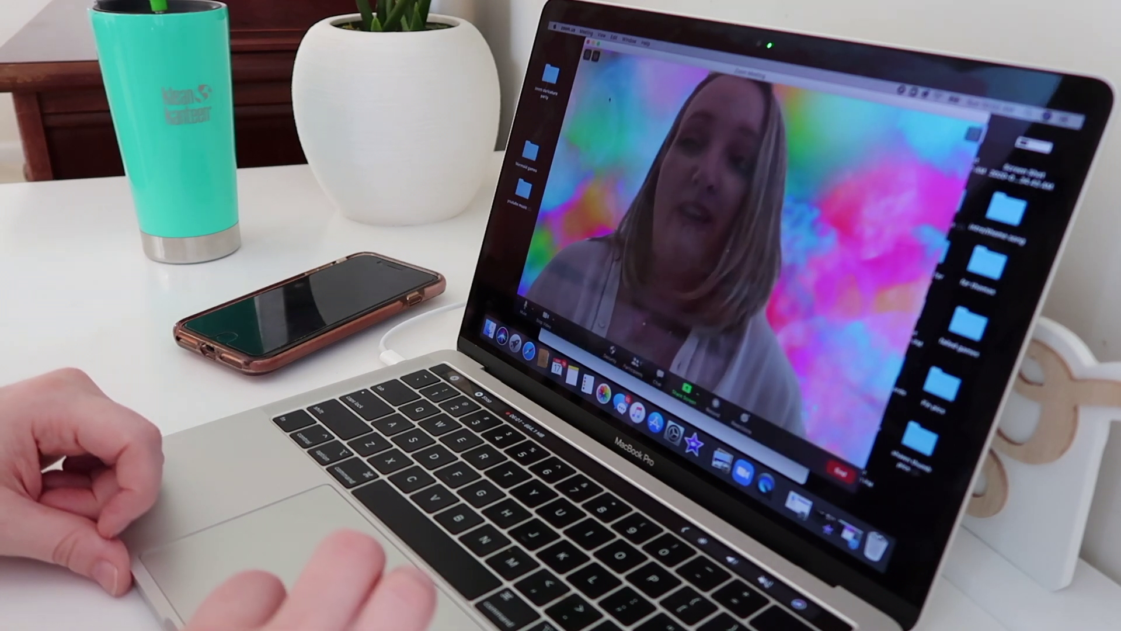